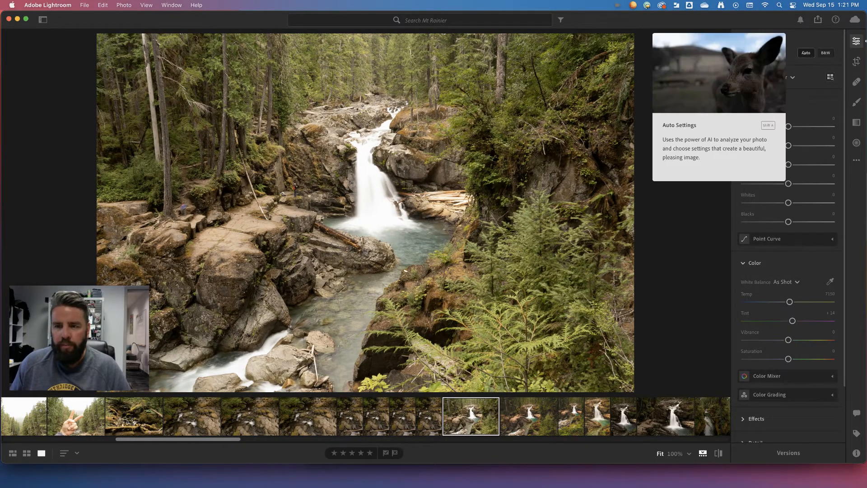
Apply automatic settings to the waterfall photo and tune Contrast to +25, Highlights to -85, Whites to -33 and Blacks to -42
{"action": "left_click", "coordinate": [806, 53]}
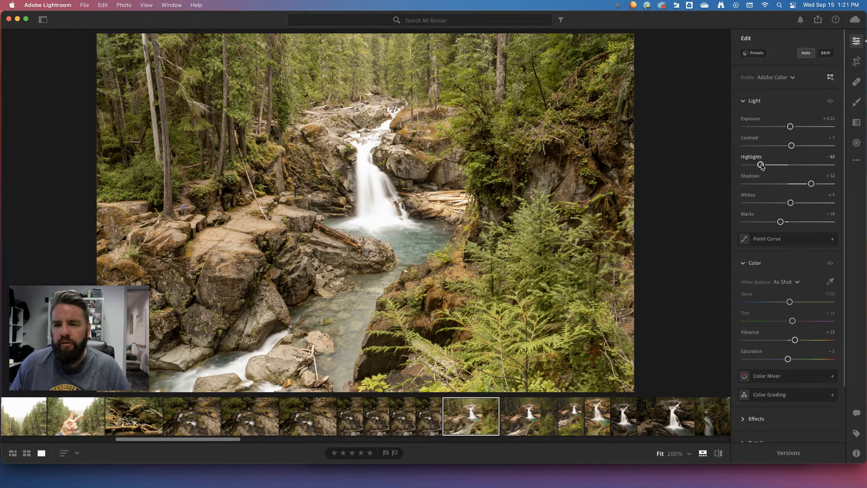
{"action": "left_click_drag", "start_coordinate": [761, 165], "coordinate": [754, 165]}
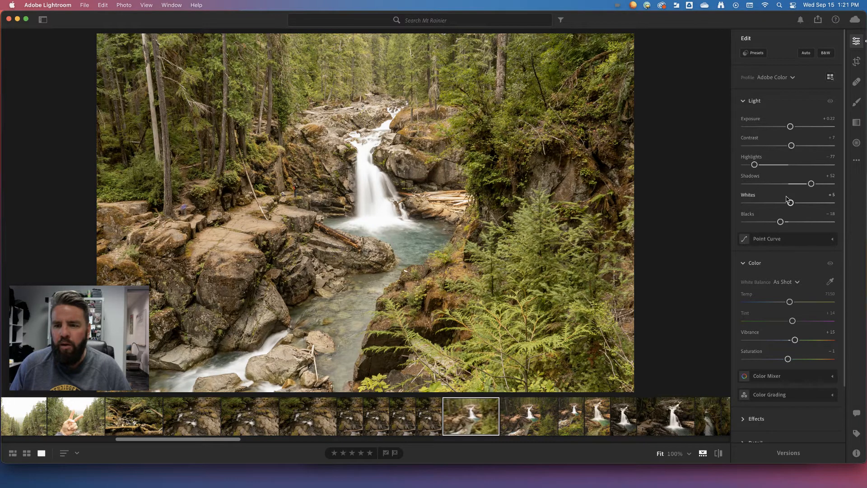
{"action": "left_click_drag", "start_coordinate": [791, 203], "coordinate": [780, 203]}
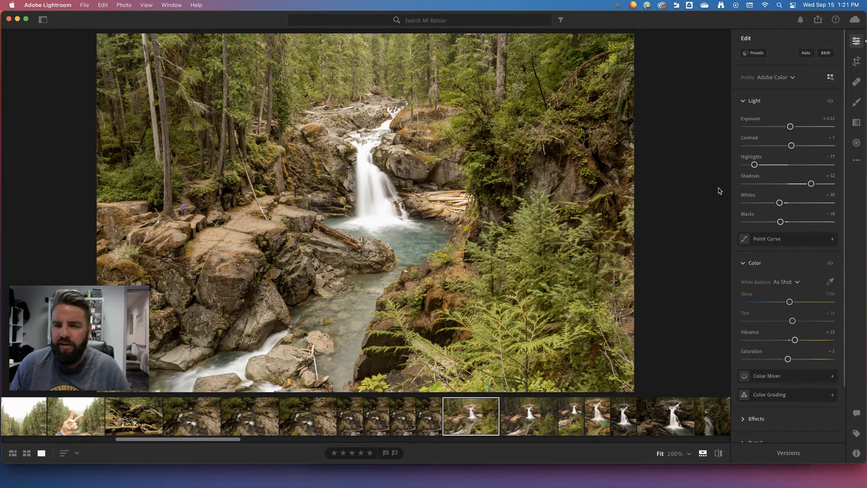
{"action": "left_click_drag", "start_coordinate": [754, 164], "coordinate": [751, 165]}
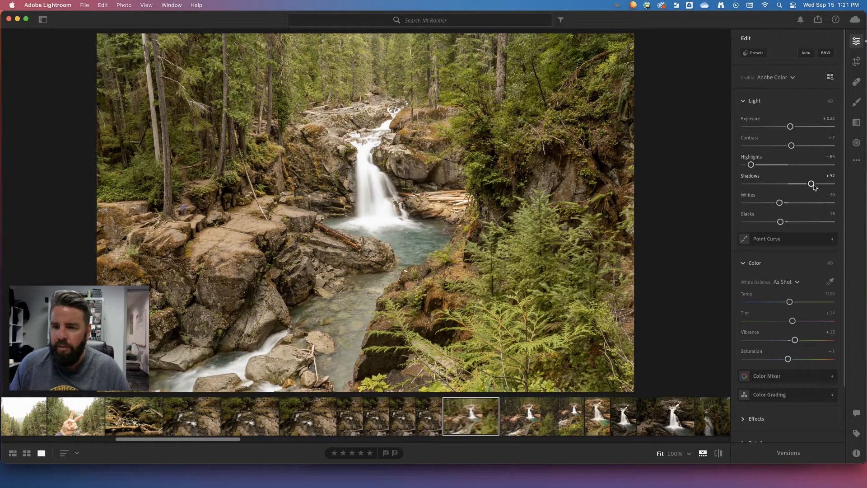
{"action": "left_click_drag", "start_coordinate": [780, 202], "coordinate": [770, 222]}
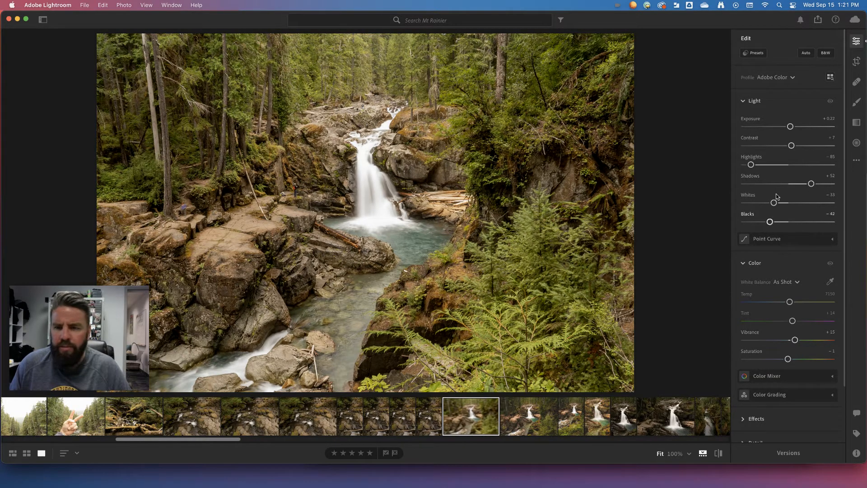
{"action": "left_click_drag", "start_coordinate": [792, 146], "coordinate": [800, 146]}
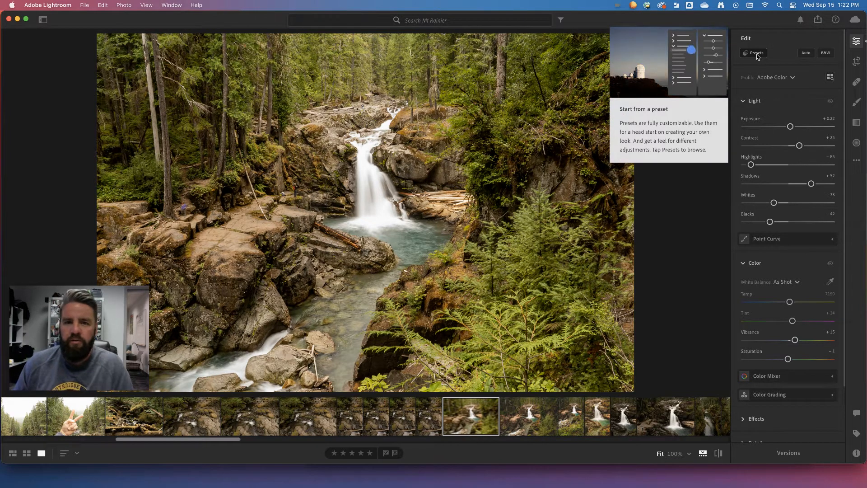
Open the preset collection for the waterfall photo and dismiss its introductory tip
{"action": "scroll", "coordinate": [757, 55], "scroll_direction": "down", "scroll_amount": 1}
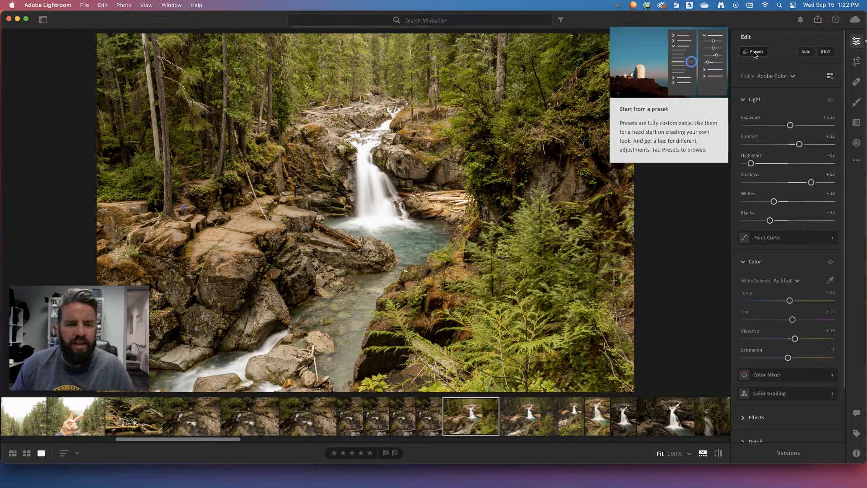
{"action": "left_click", "coordinate": [755, 53]}
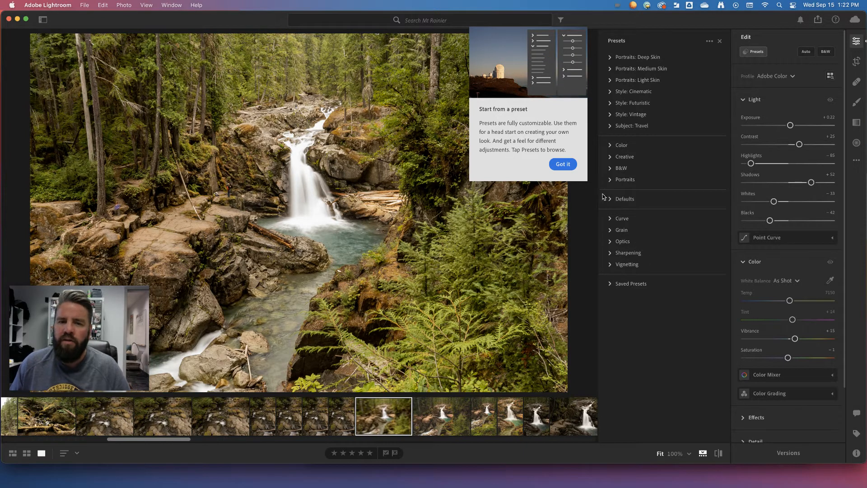
{"action": "left_click", "coordinate": [566, 164]}
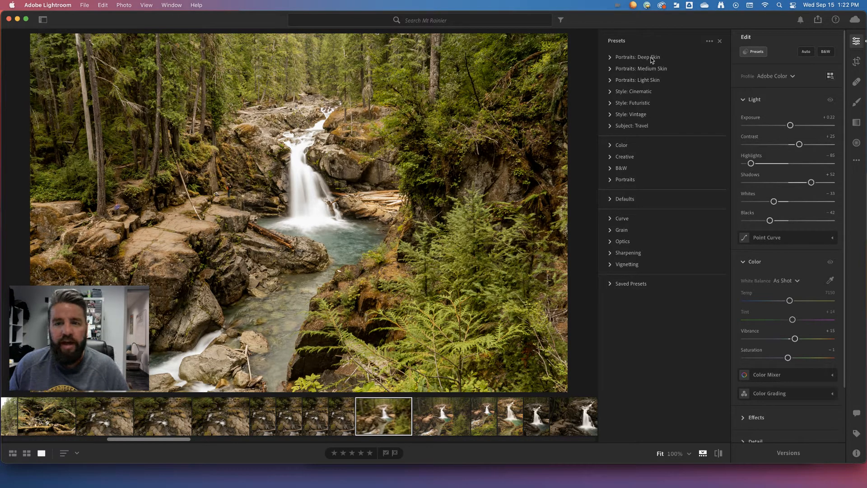
Preview the Style: Cinematic presets CN01 through CN10 on the waterfall photo
{"action": "left_click", "coordinate": [611, 91]}
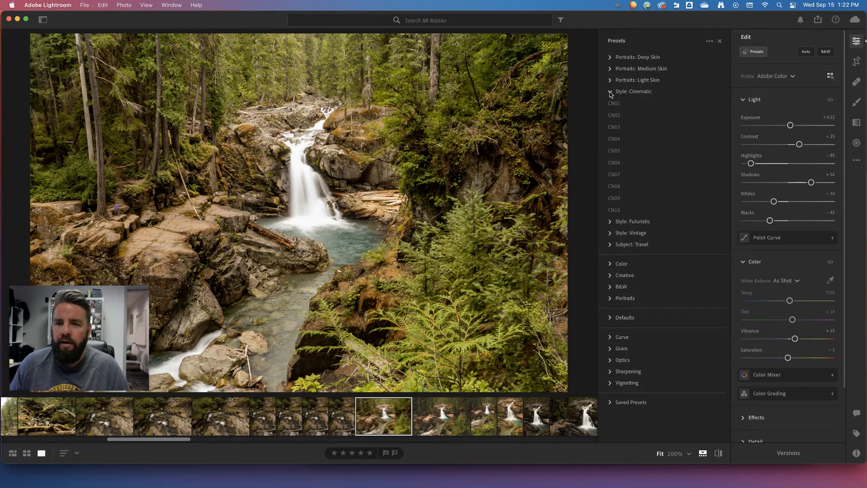
{"action": "left_click", "coordinate": [613, 103]}
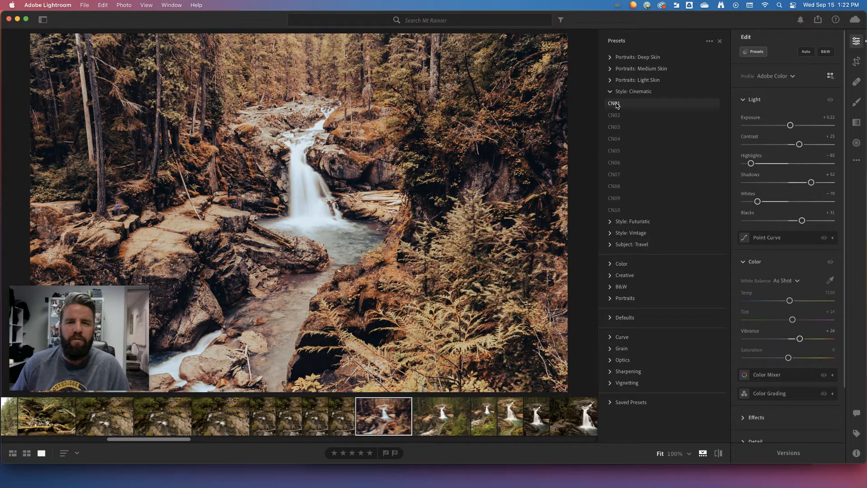
{"action": "left_click", "coordinate": [614, 107]}
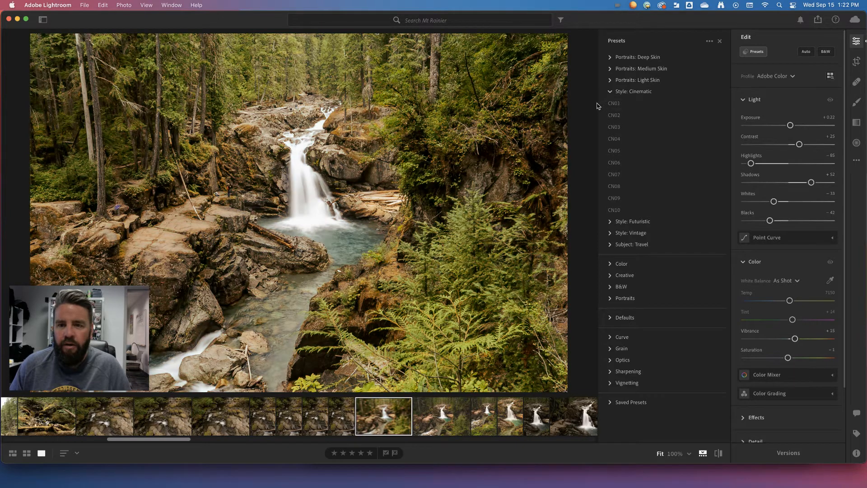
{"action": "left_click", "coordinate": [615, 116]}
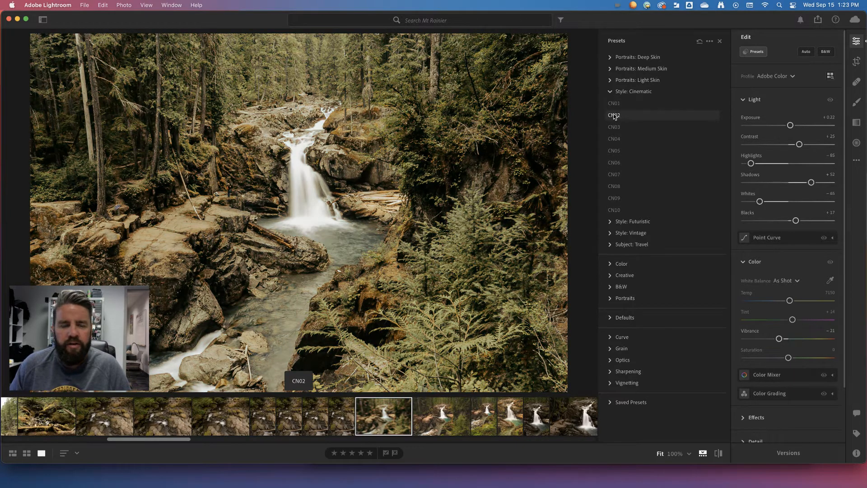
{"action": "left_click", "coordinate": [613, 126]}
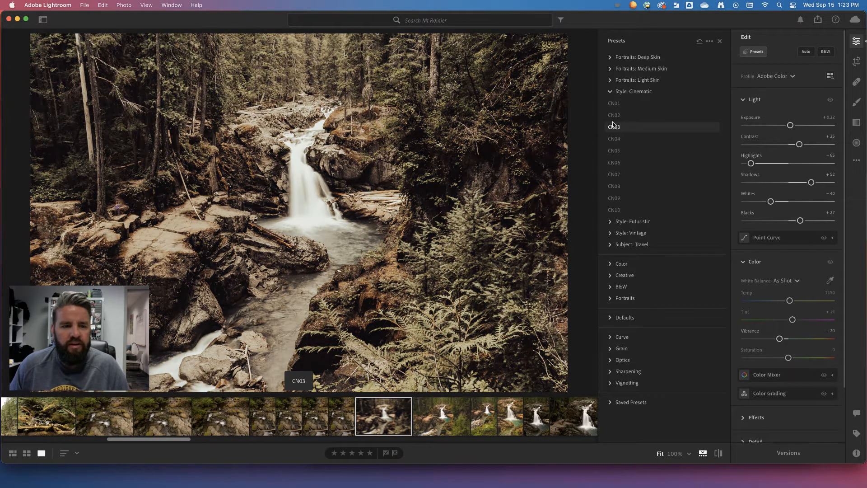
{"action": "left_click", "coordinate": [614, 136]}
{"action": "left_click", "coordinate": [616, 150]}
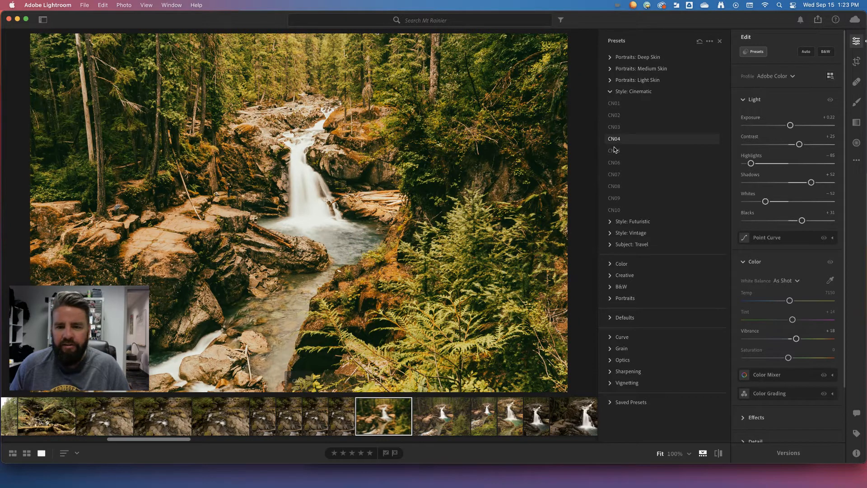
{"action": "left_click", "coordinate": [616, 164]}
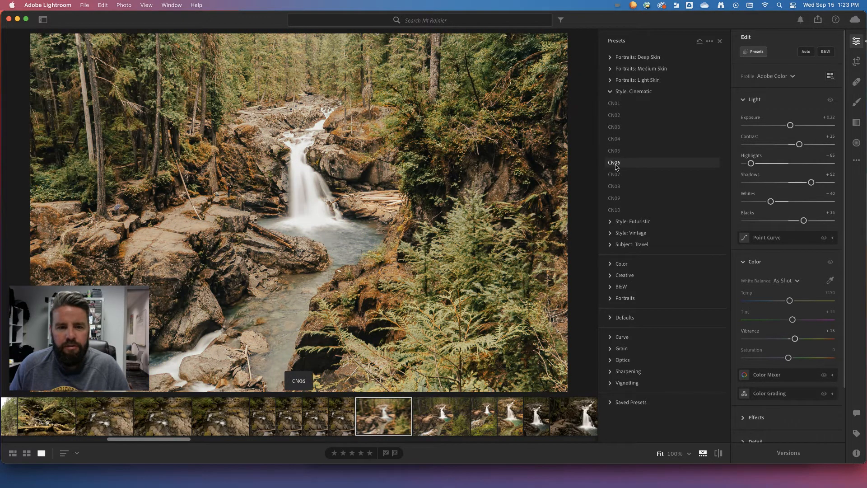
{"action": "left_click", "coordinate": [615, 174]}
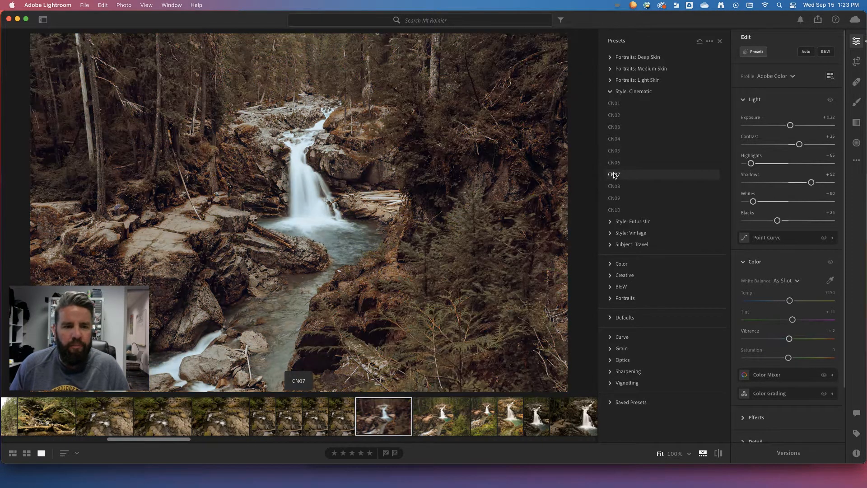
{"action": "left_click", "coordinate": [615, 186]}
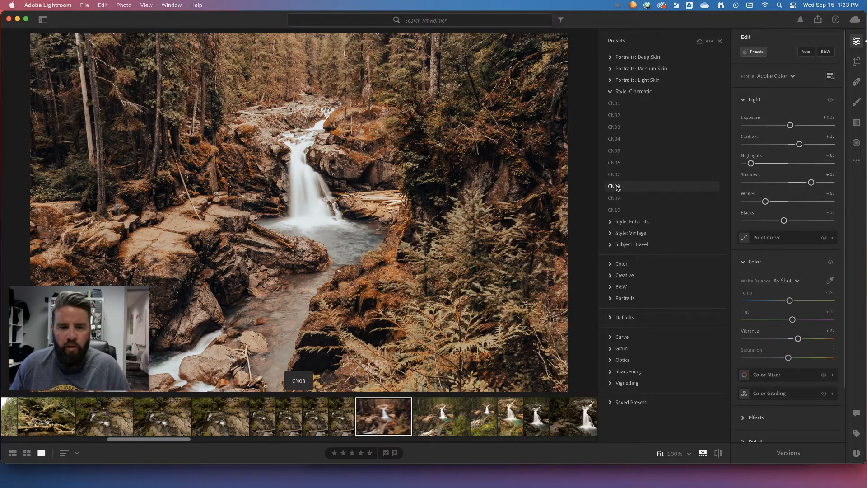
{"action": "left_click", "coordinate": [614, 198]}
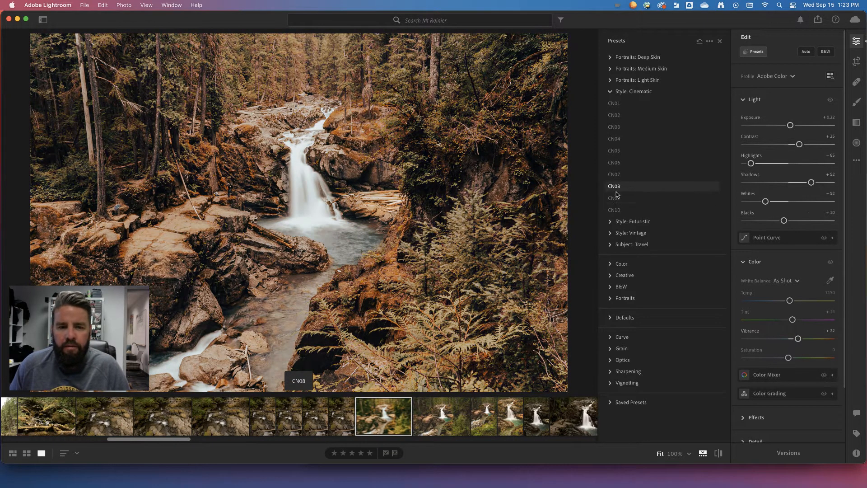
{"action": "left_click", "coordinate": [617, 209]}
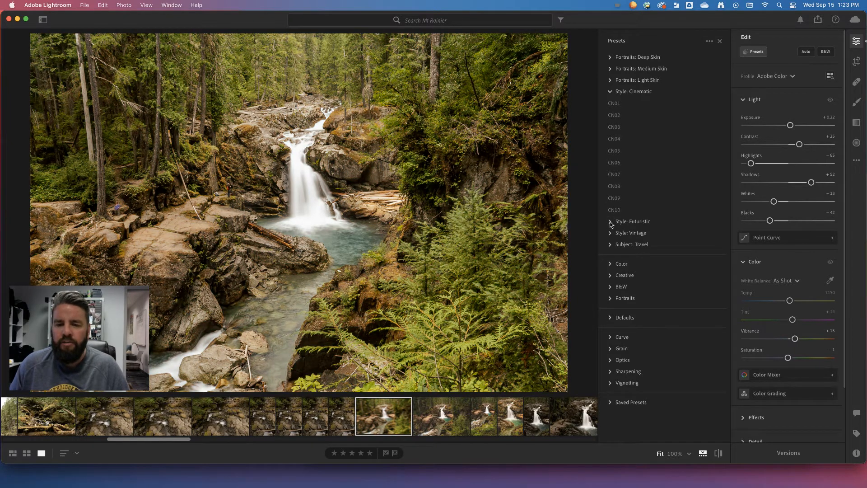
Try the Style: Futuristic presets FT01 and FT03 on the photo and undo the black-and-white FT03 look
{"action": "left_click", "coordinate": [611, 221]}
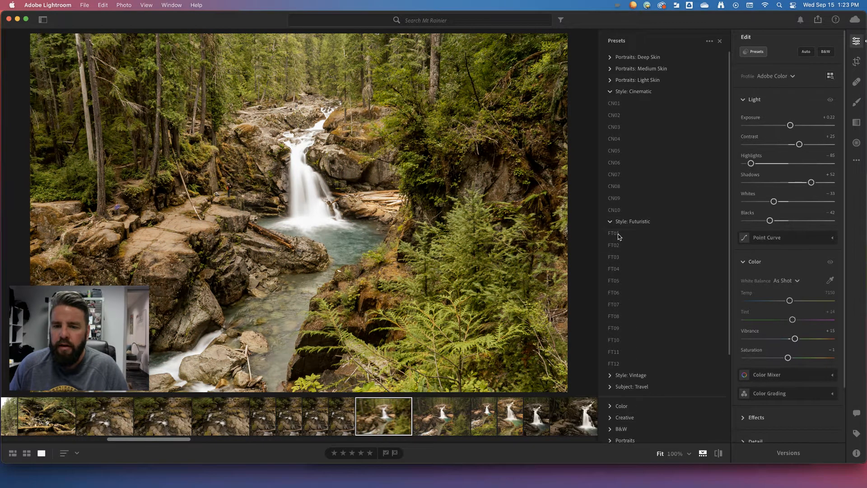
{"action": "left_click", "coordinate": [618, 234]}
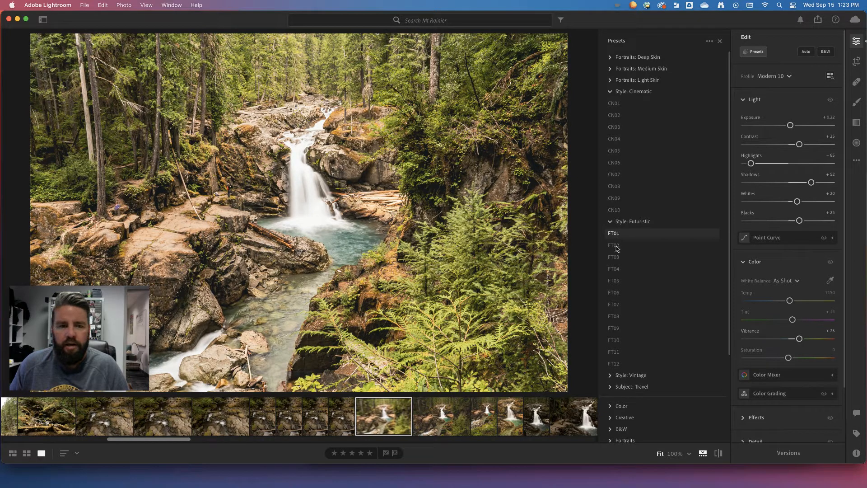
{"action": "left_click", "coordinate": [617, 259]}
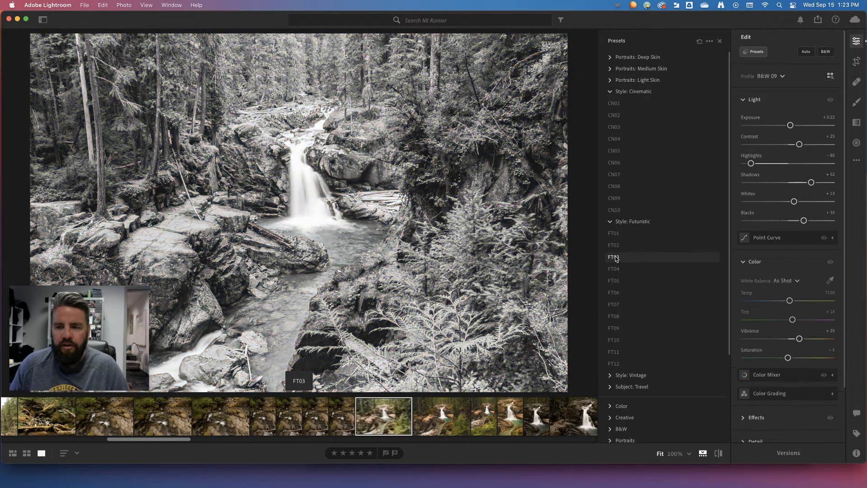
{"action": "key", "text": "super+z"}
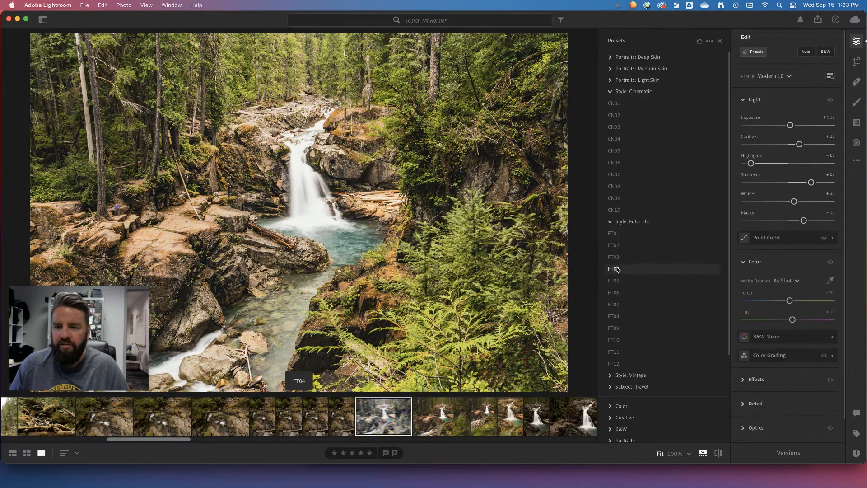
{"action": "left_click", "coordinate": [619, 254]}
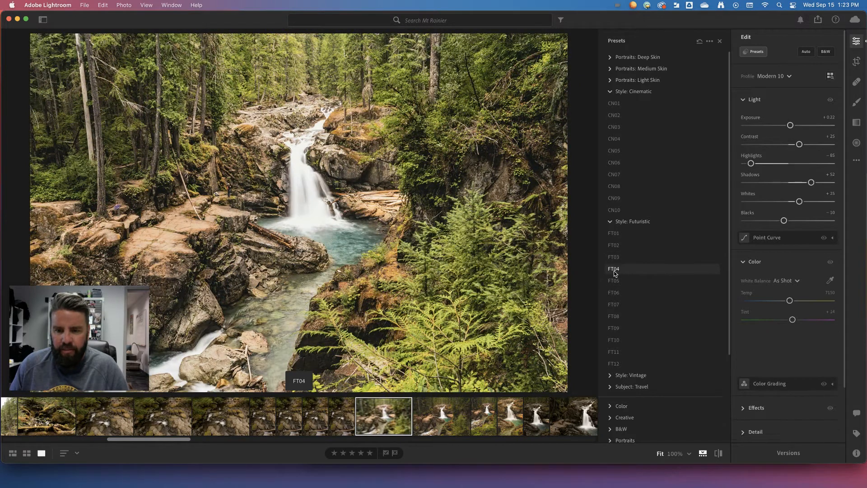
Apply the Style: Futuristic preset FT04 to the photo and lower Whites to -31
{"action": "left_click", "coordinate": [614, 272]}
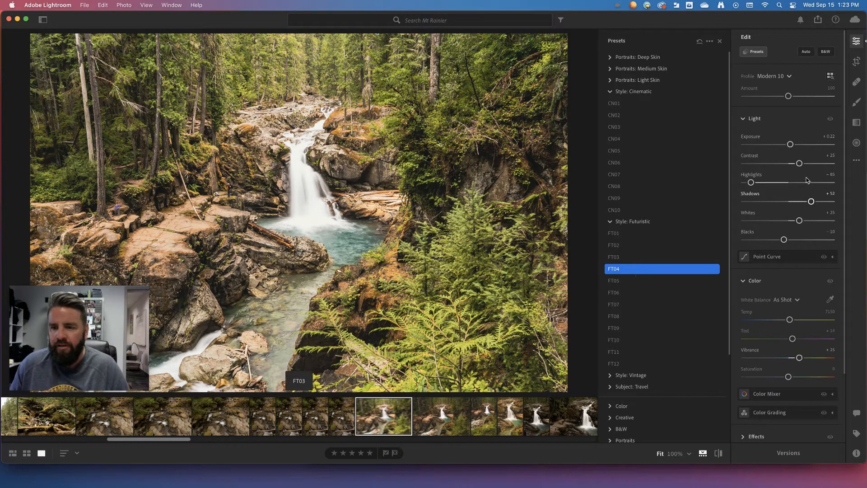
{"action": "left_click_drag", "start_coordinate": [801, 221], "coordinate": [776, 221]}
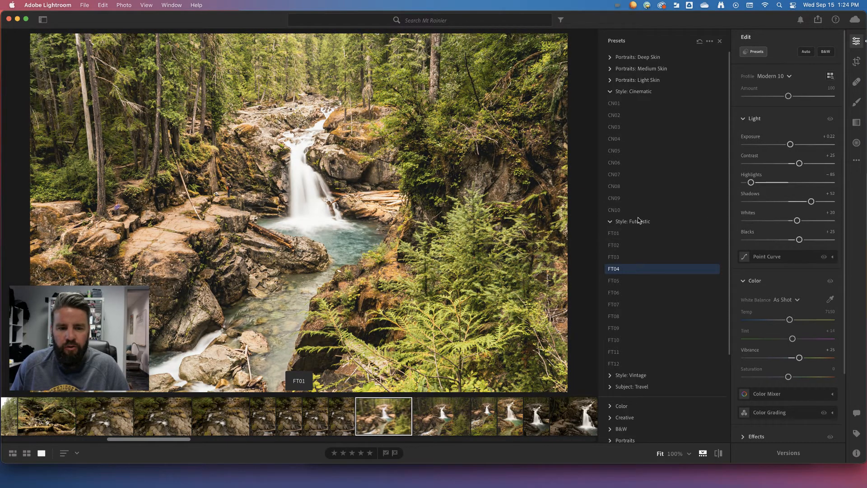
Preview the Style: Vintage presets and the Color presets, including High Contrast & Detail, on the photo
{"action": "scroll", "coordinate": [633, 327], "scroll_direction": "down", "scroll_amount": 1}
{"action": "scroll", "coordinate": [633, 328], "scroll_direction": "down", "scroll_amount": 5}
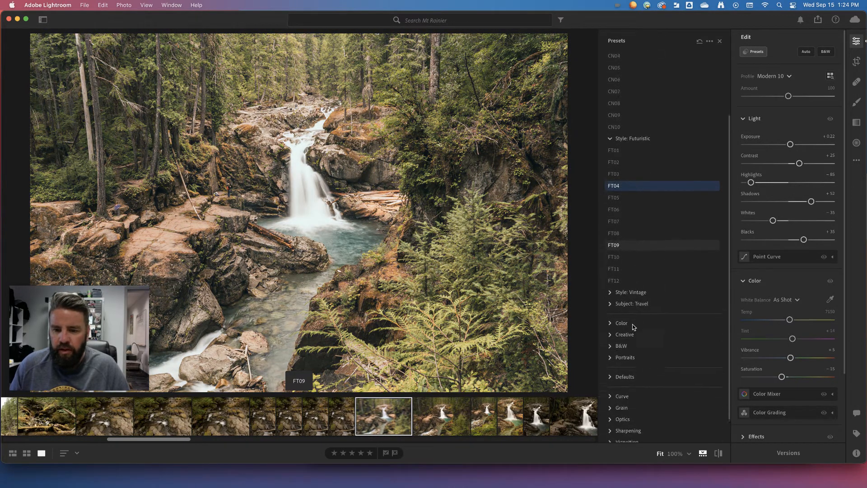
{"action": "left_click", "coordinate": [610, 287]}
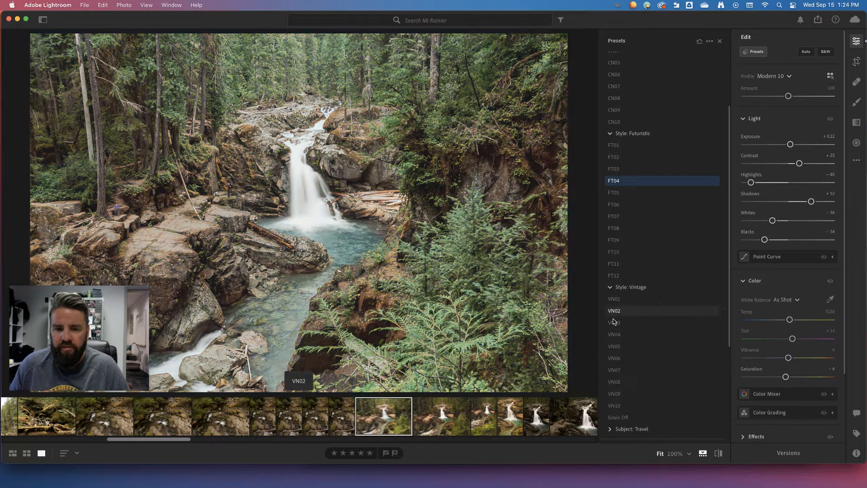
{"action": "scroll", "coordinate": [615, 314], "scroll_direction": "down", "scroll_amount": 7}
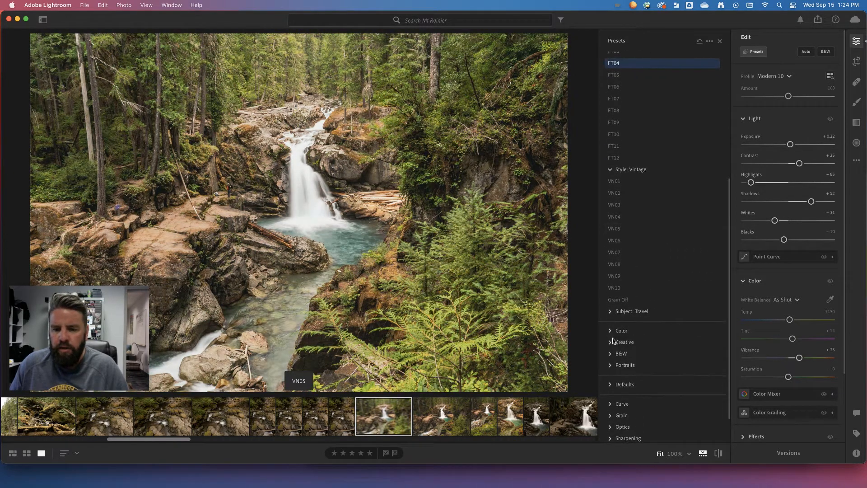
{"action": "left_click", "coordinate": [612, 331]}
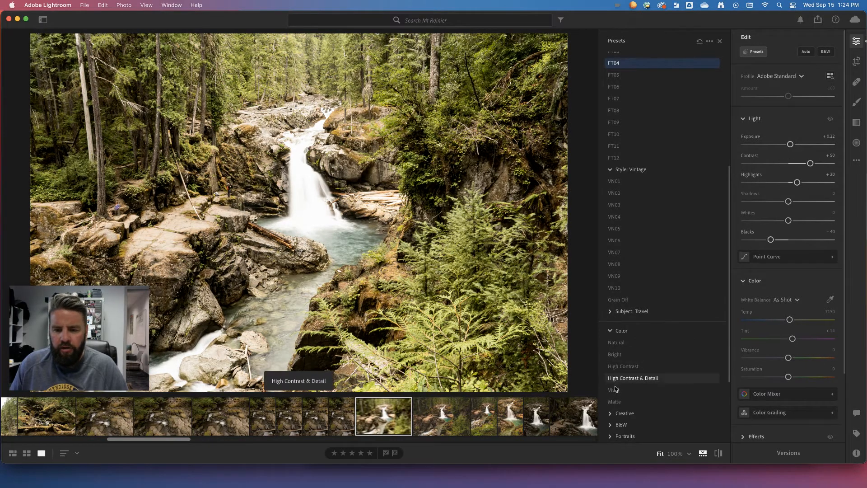
{"action": "scroll", "coordinate": [618, 388], "scroll_direction": "down", "scroll_amount": 3}
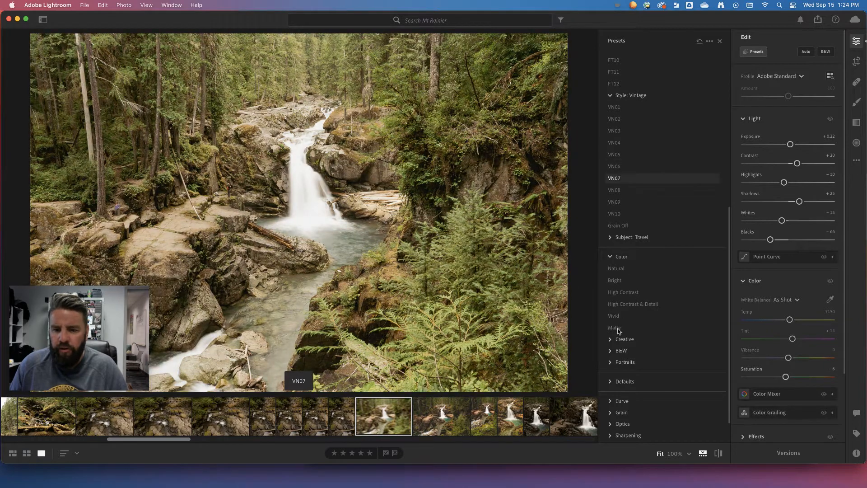
Preview the B&W presets on the photo and apply B&W Split Tone
{"action": "left_click", "coordinate": [610, 351]}
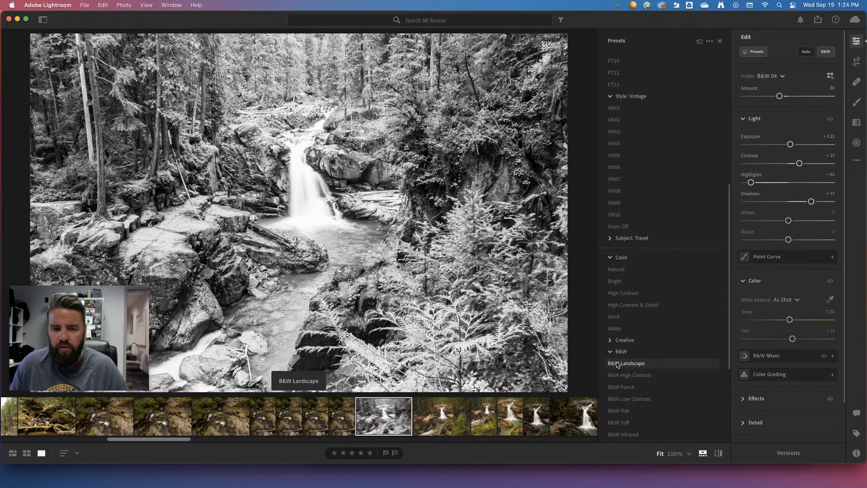
{"action": "scroll", "coordinate": [618, 374], "scroll_direction": "down", "scroll_amount": 3}
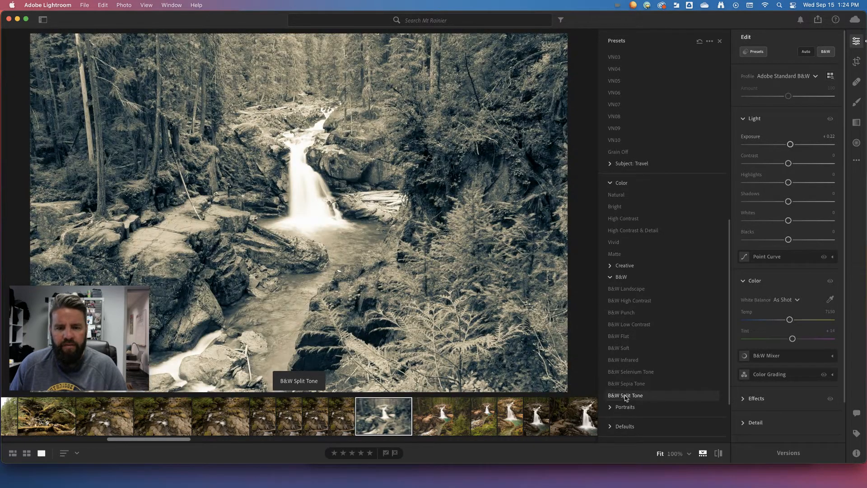
{"action": "left_click", "coordinate": [636, 396]}
{"action": "left_click", "coordinate": [629, 396]}
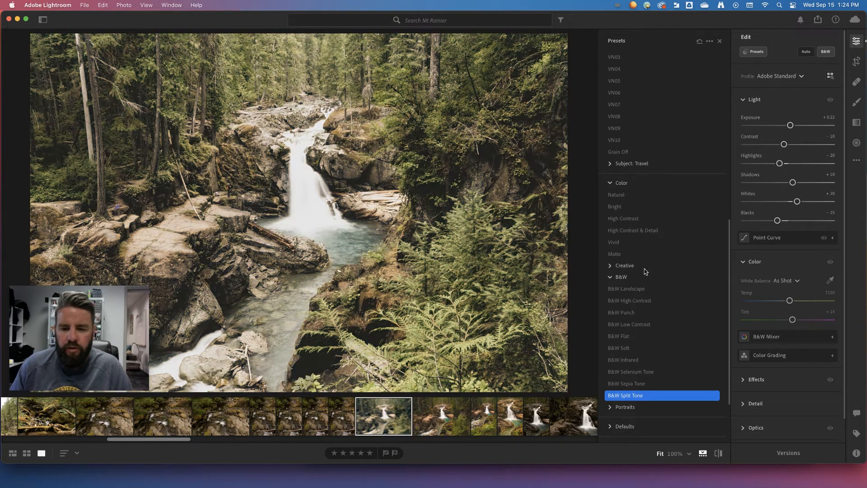
Try the Style: Futuristic preset FT04 on the black-and-white photo again and undo the latest preset changes
{"action": "scroll", "coordinate": [653, 293], "scroll_direction": "up", "scroll_amount": 5}
{"action": "scroll", "coordinate": [653, 293], "scroll_direction": "up", "scroll_amount": 2}
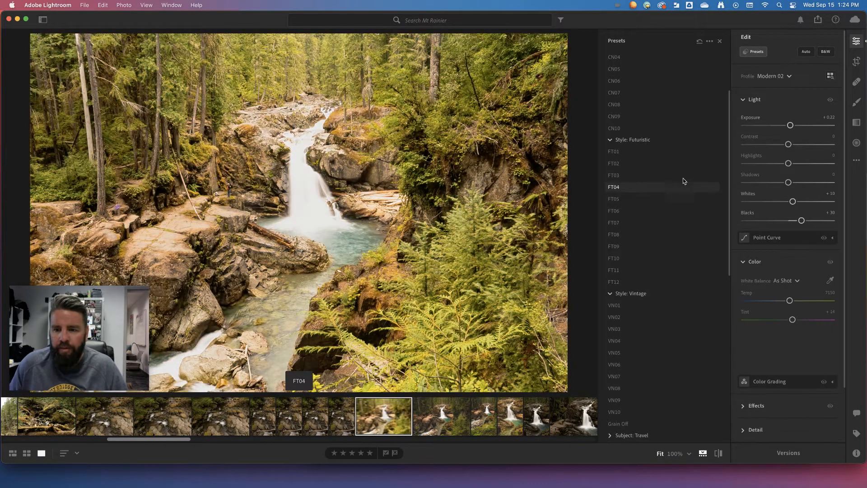
{"action": "left_click", "coordinate": [670, 186]}
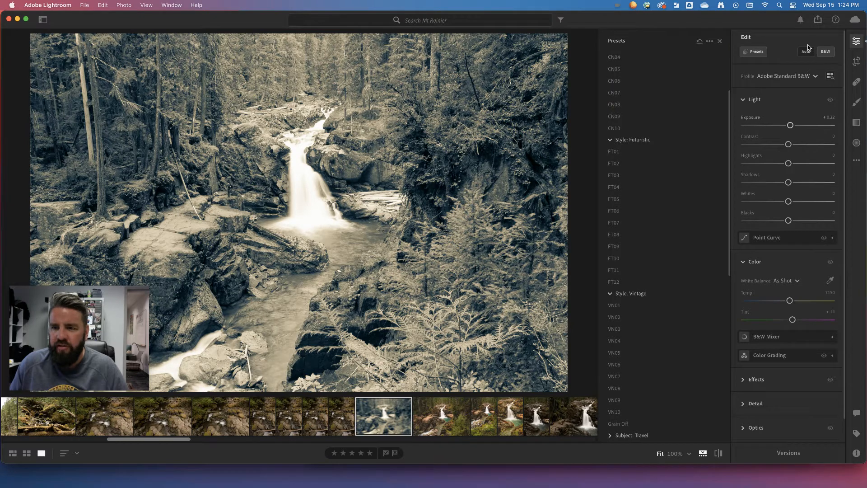
{"action": "key", "text": "super+z"}
{"action": "key", "text": "super+z"}
{"action": "key", "text": "super+z"}
{"action": "key", "text": "super+z"}
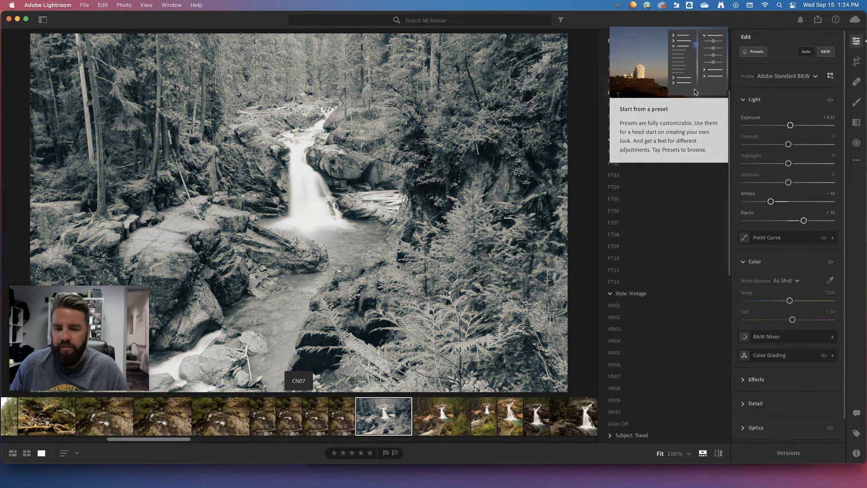